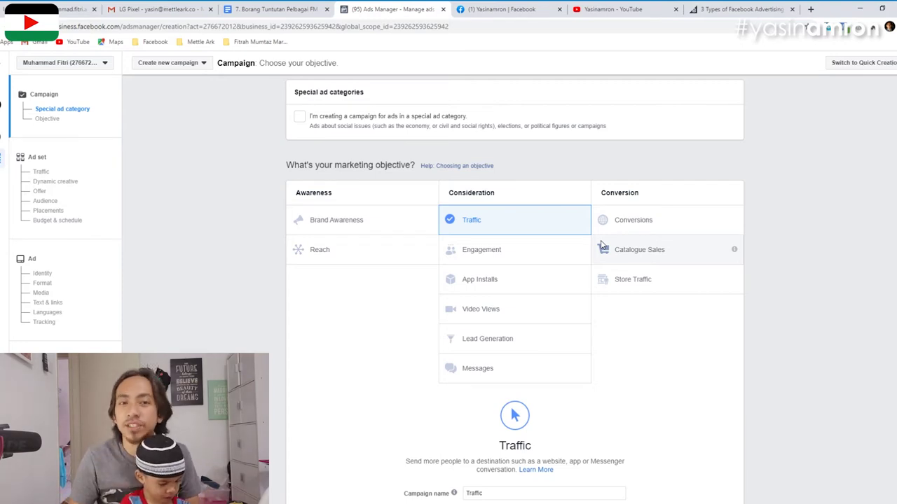
Continue with the Traffic campaign and review the ad set's traffic destination, audience and placement settings.
scroll(522, 255, "down", 4)
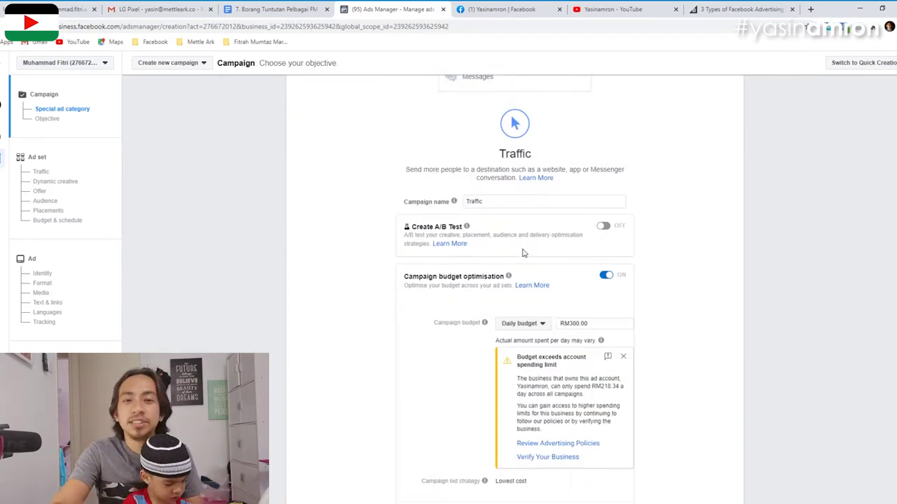
scroll(524, 253, "down", 2)
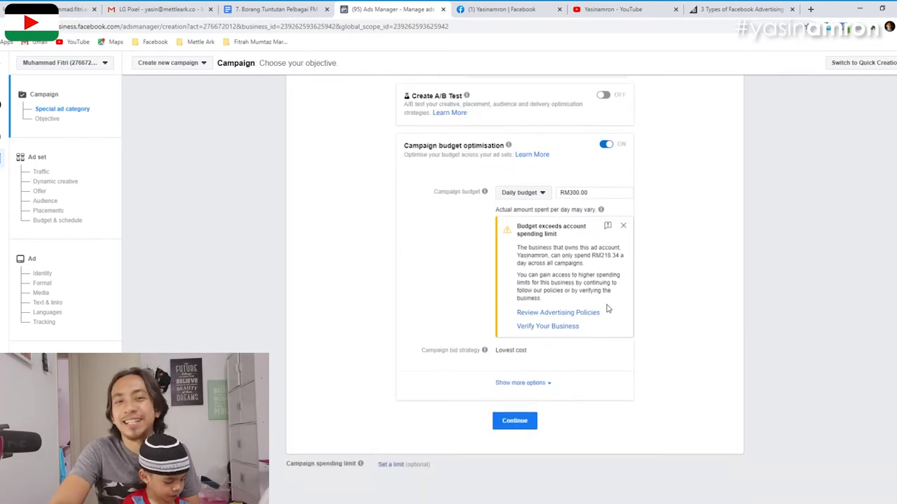
scroll(525, 315, "up", 3)
scroll(525, 315, "down", 3)
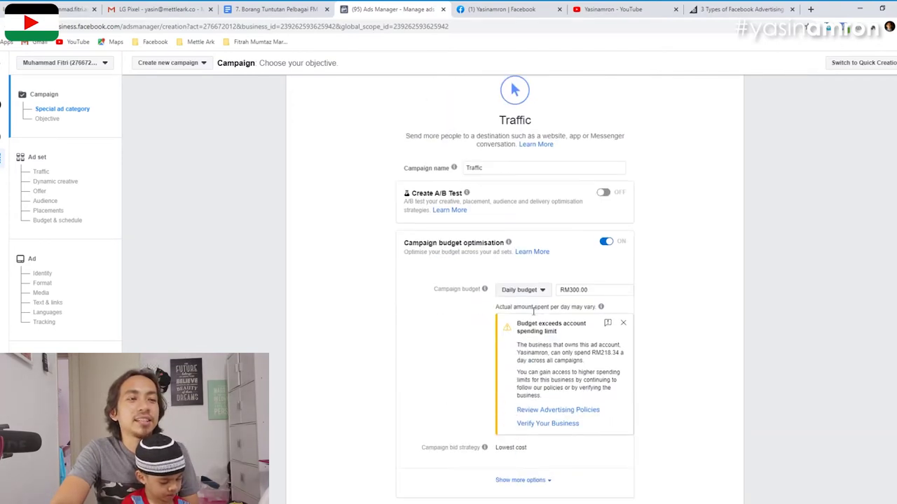
left_click(517, 418)
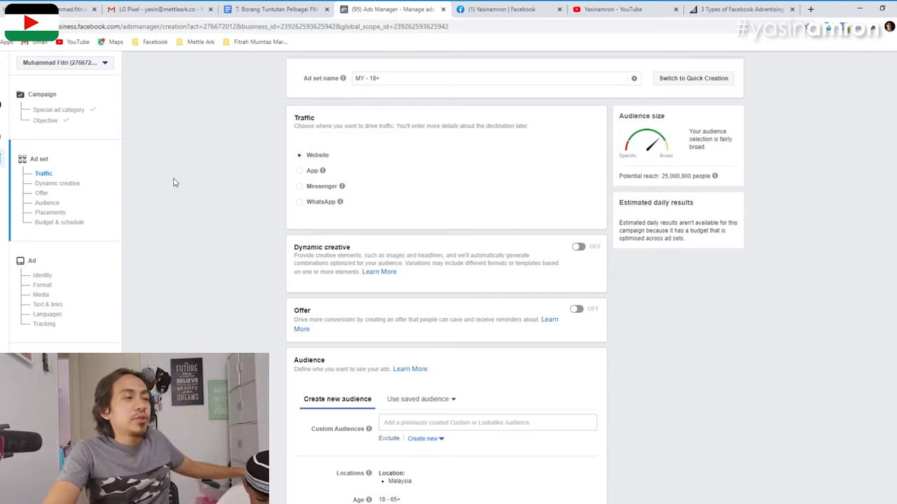
scroll(344, 270, "down", 7)
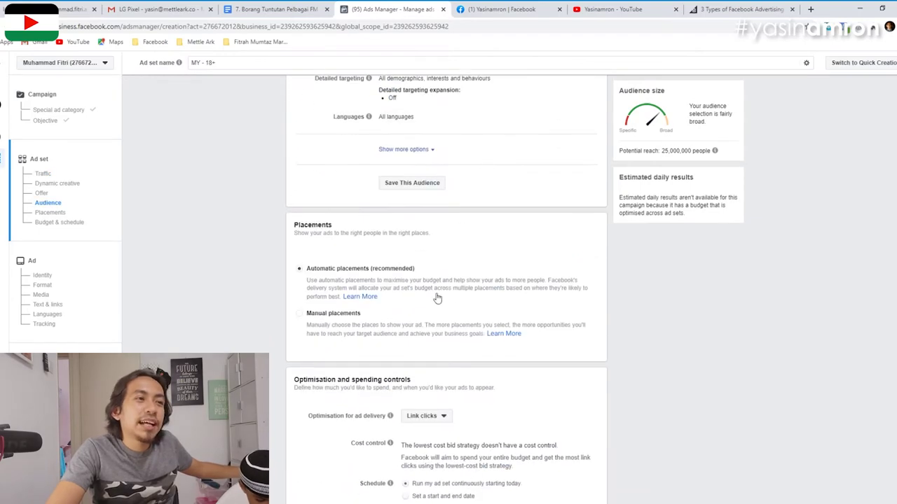
scroll(344, 143, "up", 6)
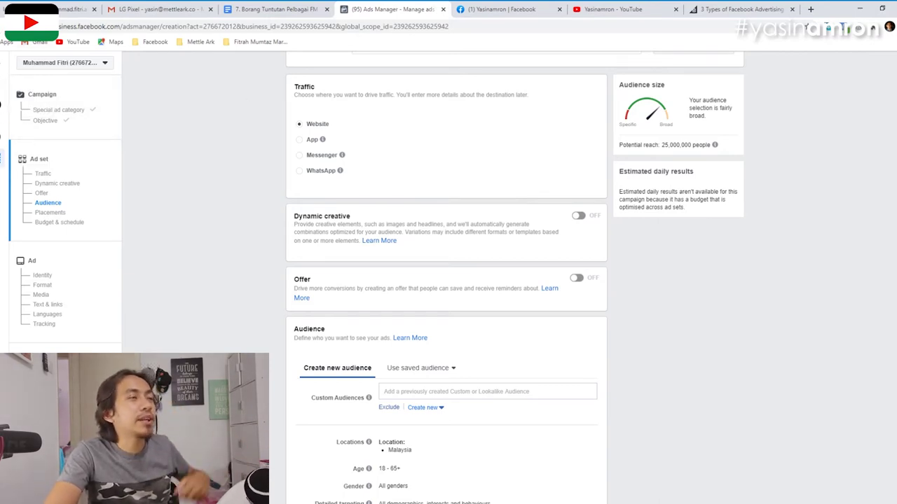
Start a new campaign with the Engagement objective and review its Post Engagement, Page Likes and Event Responses options.
left_click(11, 25)
left_click(42, 192)
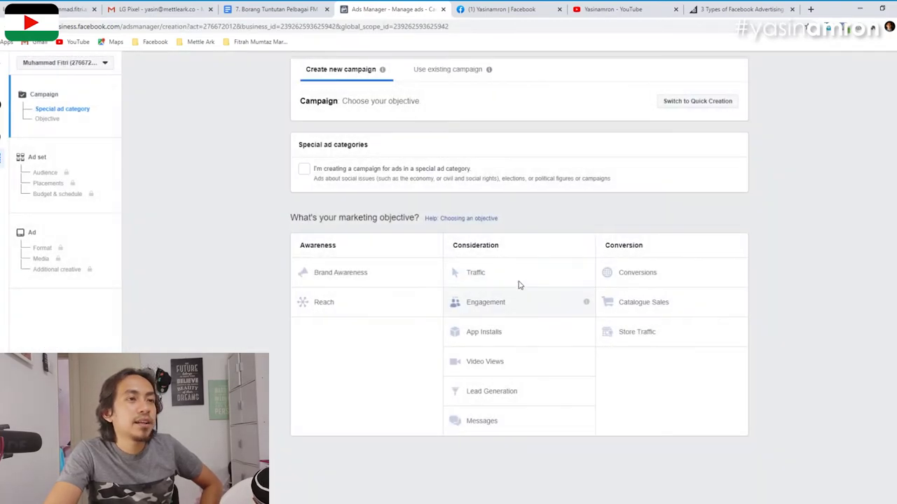
left_click(531, 311)
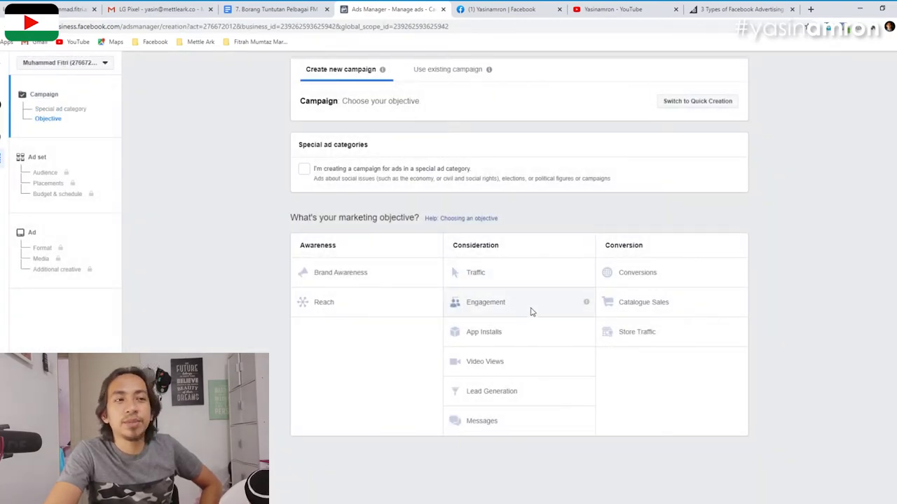
scroll(573, 335, "down", 3)
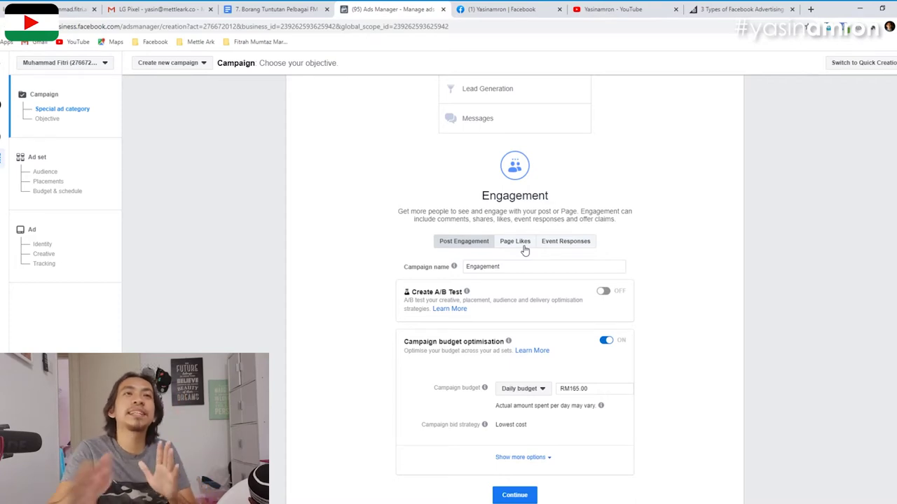
scroll(525, 251, "up", 5)
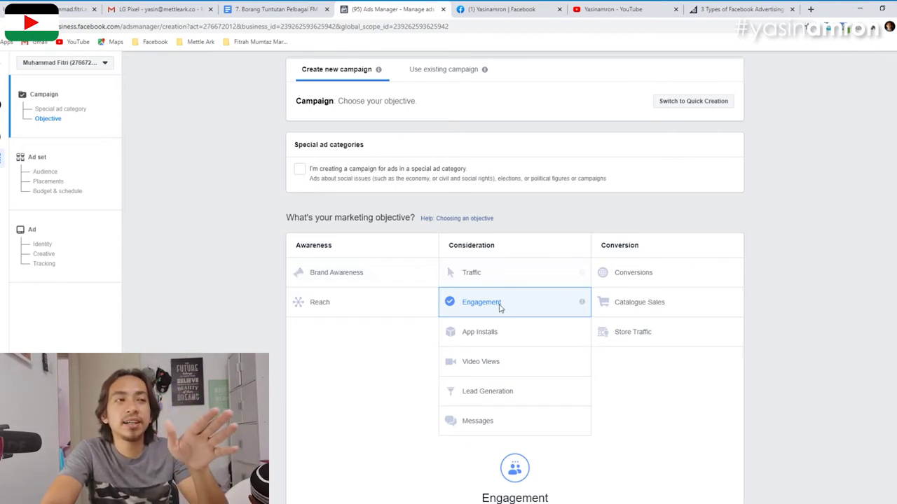
scroll(498, 306, "down", 4)
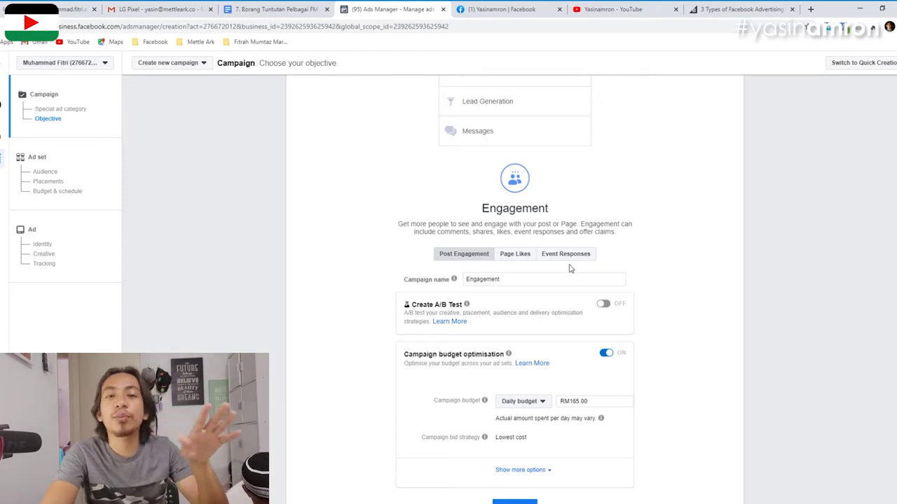
scroll(569, 268, "up", 3)
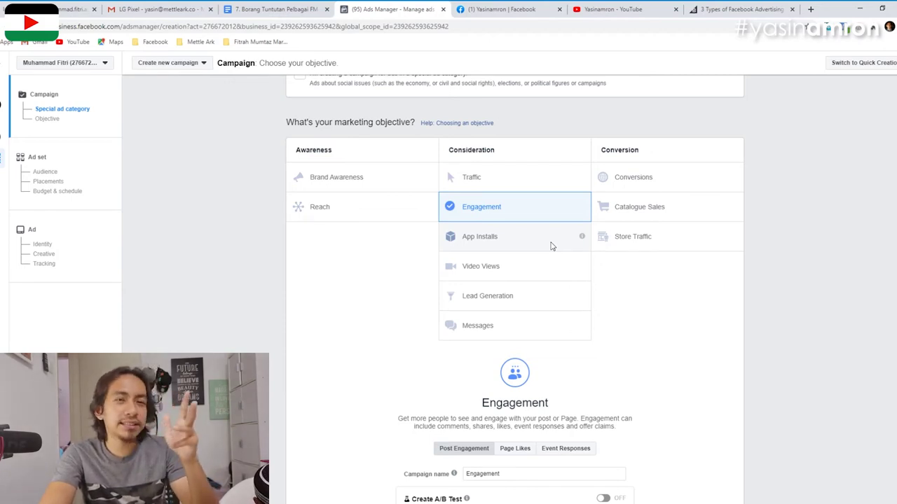
scroll(491, 294, "down", 3)
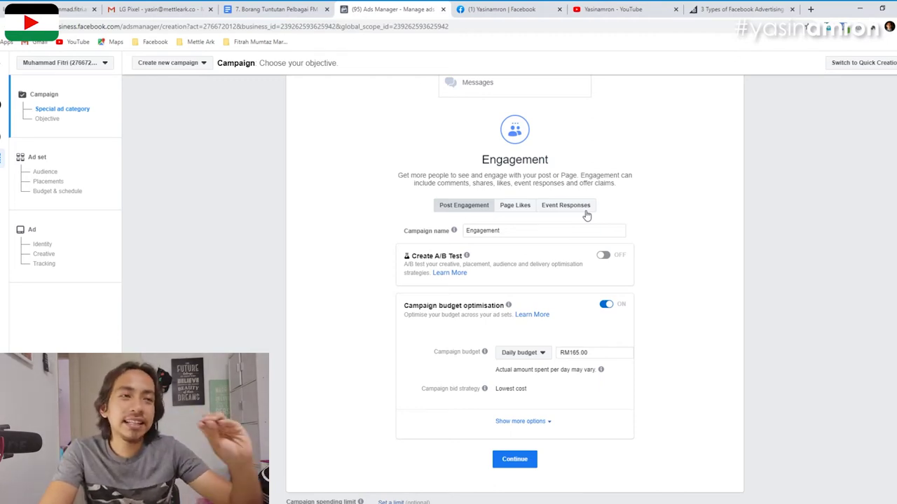
scroll(280, 218, "up", 4)
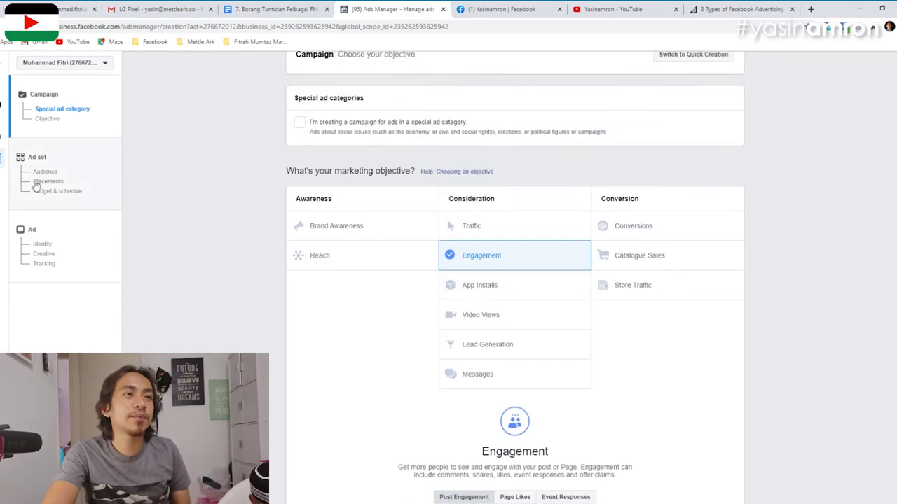
Choose the App Installs objective, continue to the ad set and view the app stores available for promotion.
left_click(525, 287)
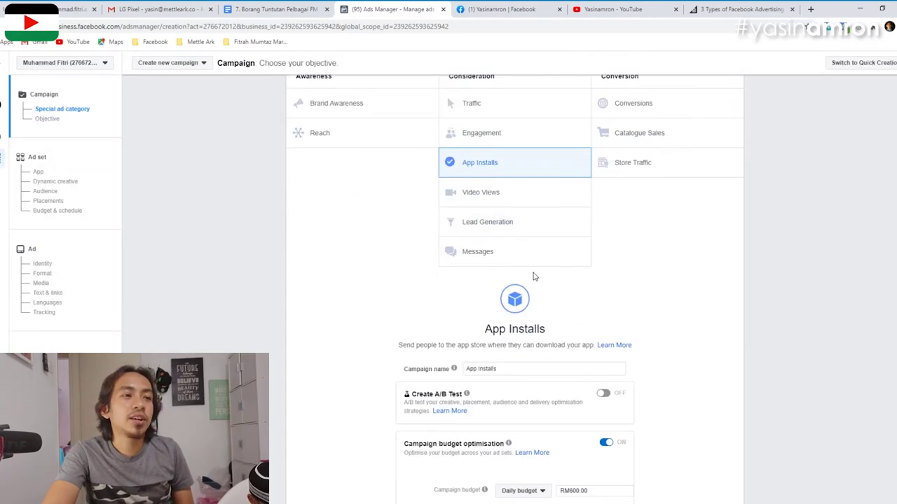
left_click(514, 421)
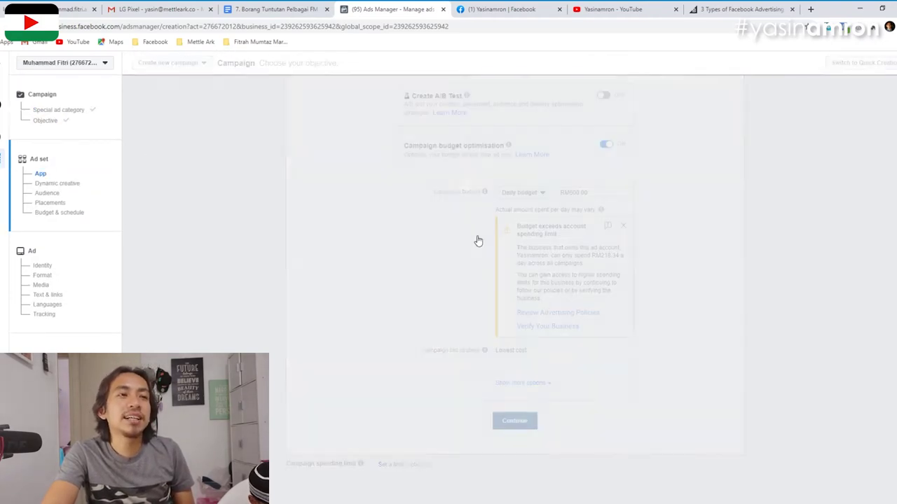
left_click(325, 154)
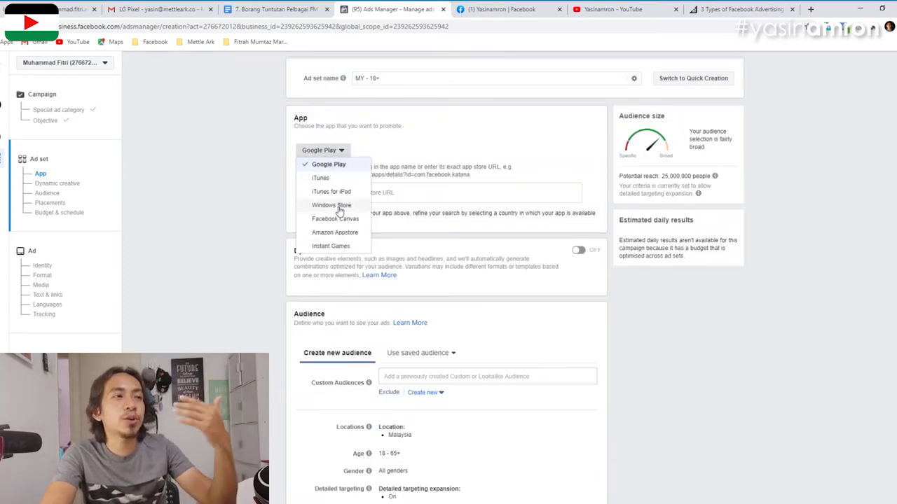
left_click(245, 194)
Select the Google Play app Basketball Rush as the app to promote, and clear that selection again.
left_click(420, 191)
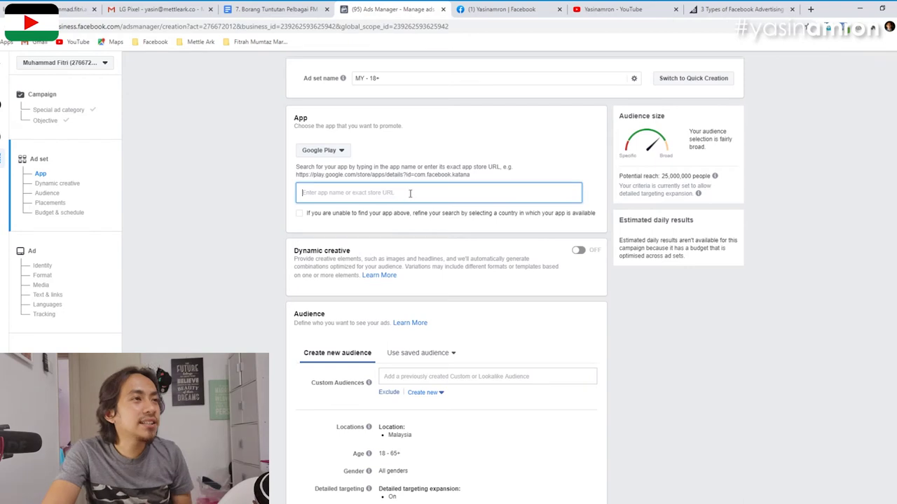
type("b")
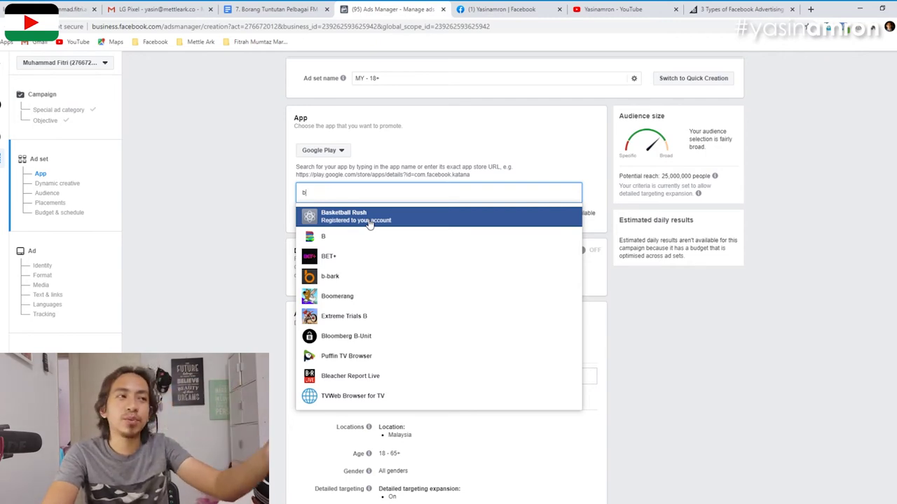
left_click(369, 223)
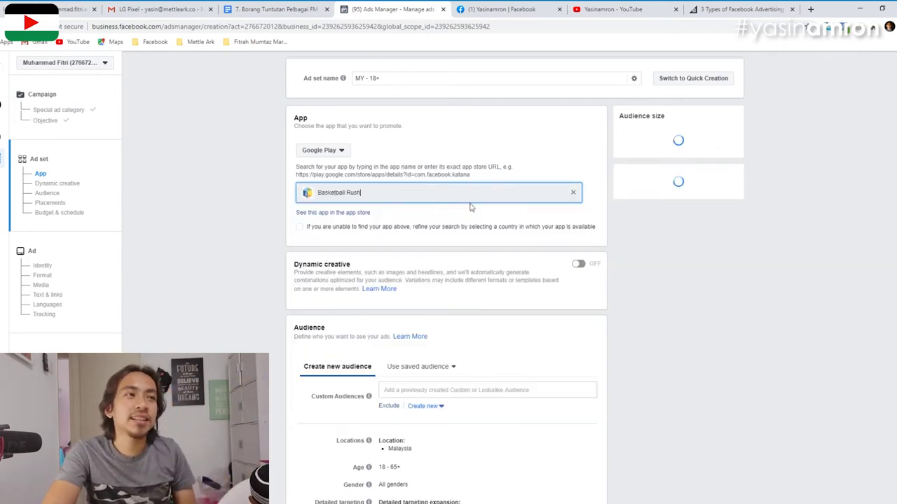
left_click(573, 195)
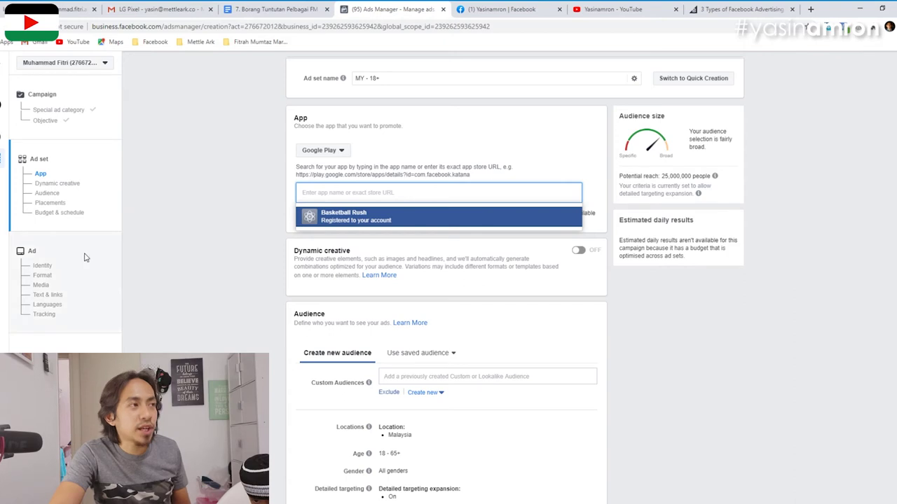
Change the campaign objective to Video Views and continue to the ad set's audience settings.
left_click(82, 112)
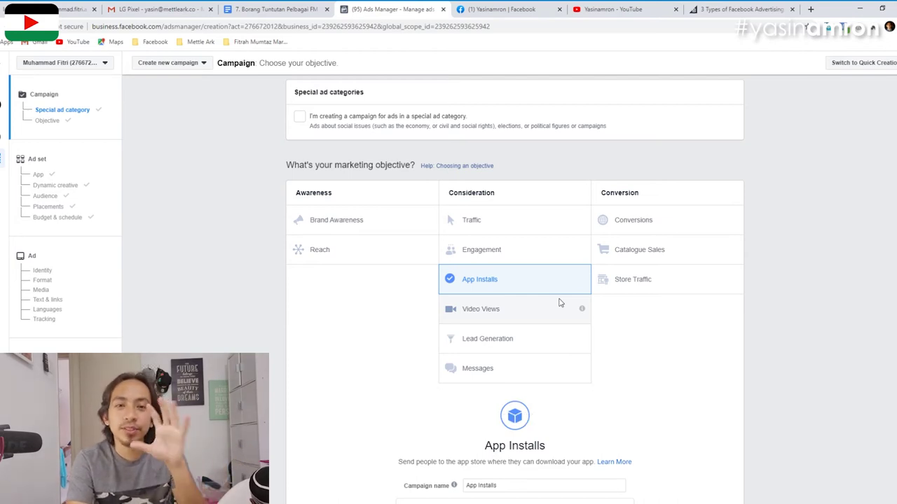
left_click(533, 310)
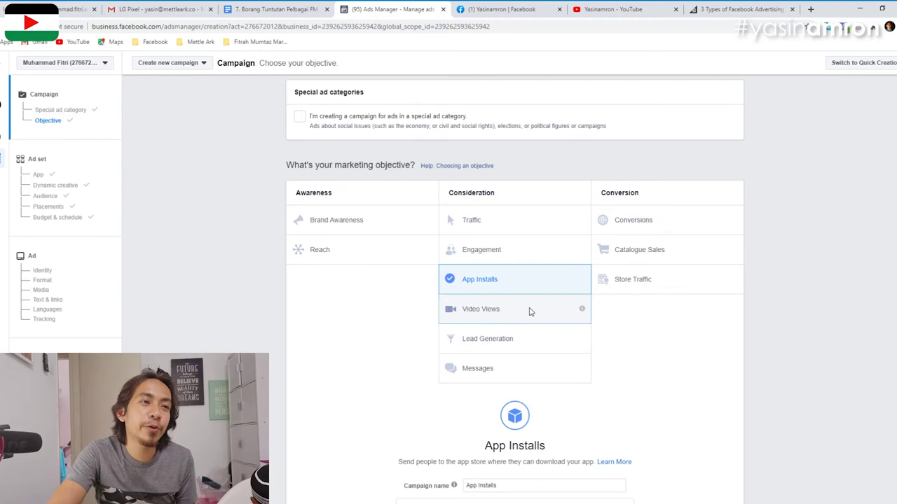
scroll(533, 320, "down", 3)
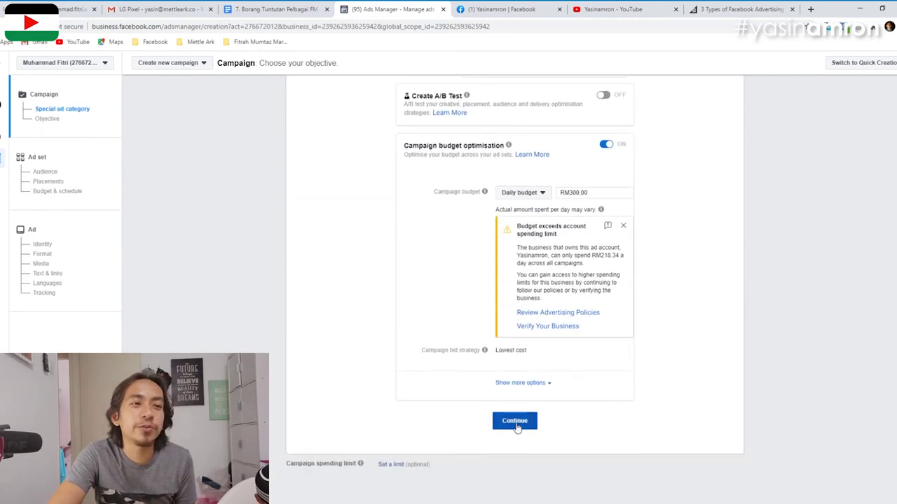
left_click(540, 417)
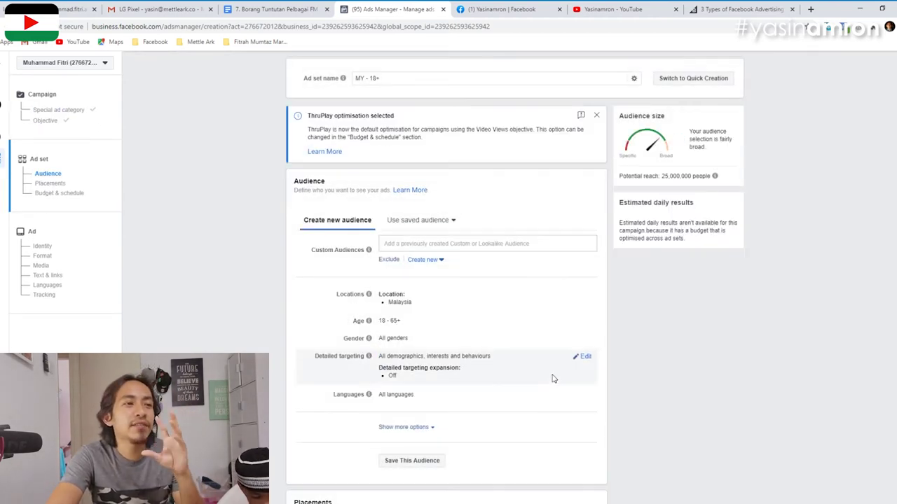
scroll(552, 389, "down", 1)
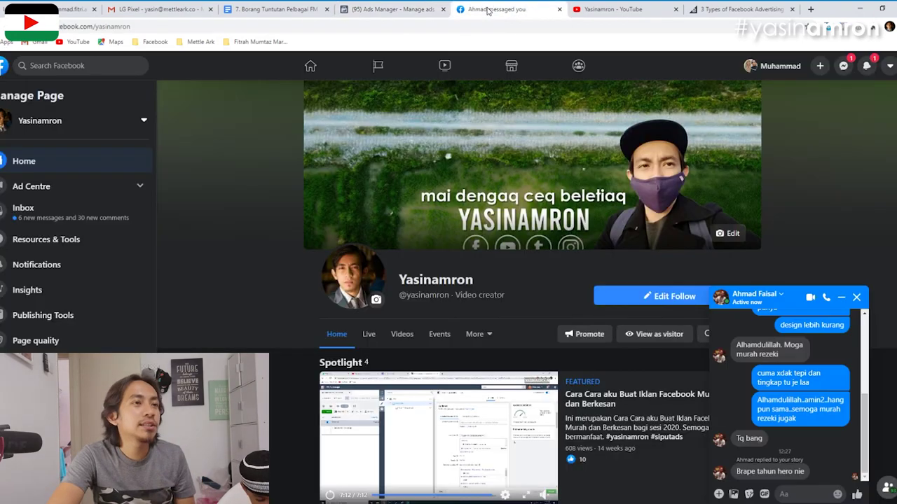
Switch to the managed Facebook page, close its chat window and open the Facebook home feed in a new tab.
left_click(489, 10)
left_click(856, 297)
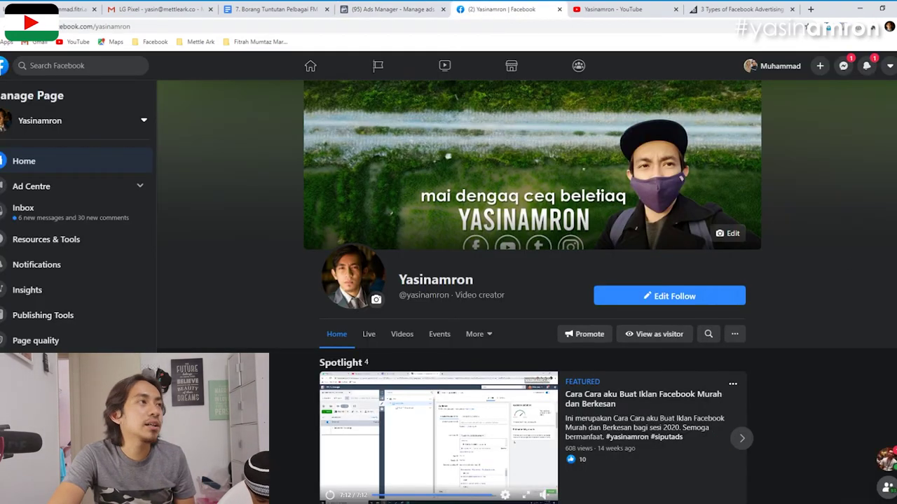
left_click(310, 66)
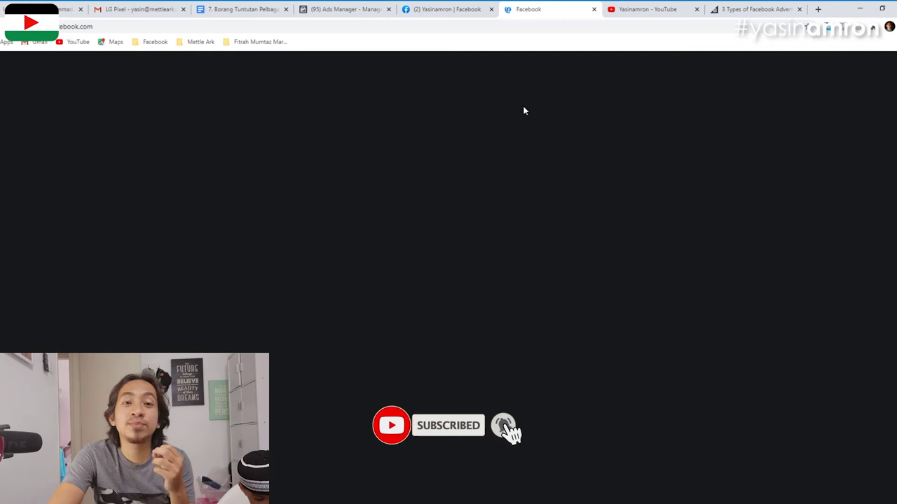
left_click(452, 9)
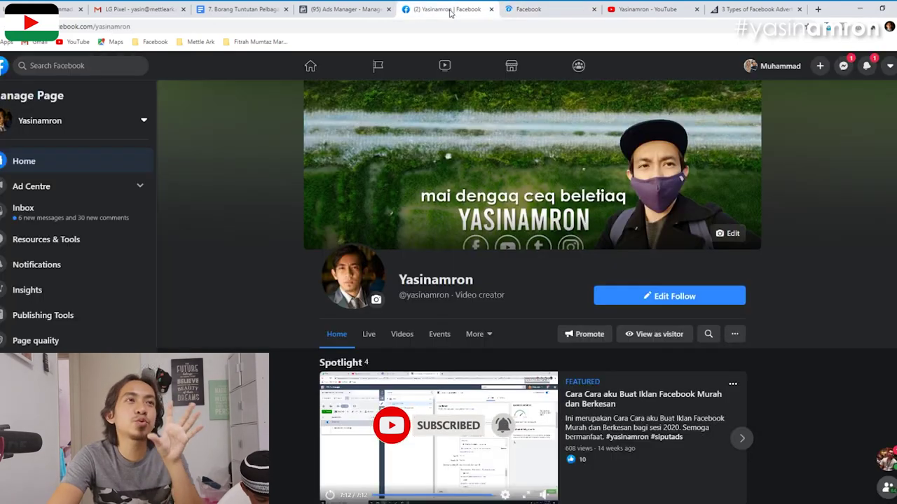
left_click(528, 9)
left_click(424, 14)
Switch back to Ads Manager and start a new campaign with the Lead Generation objective.
left_click(370, 6)
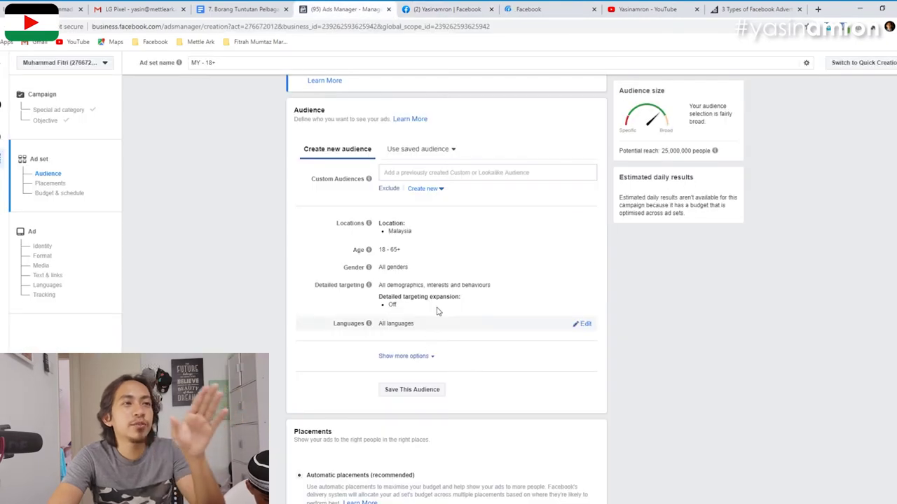
scroll(455, 280, "up", 1)
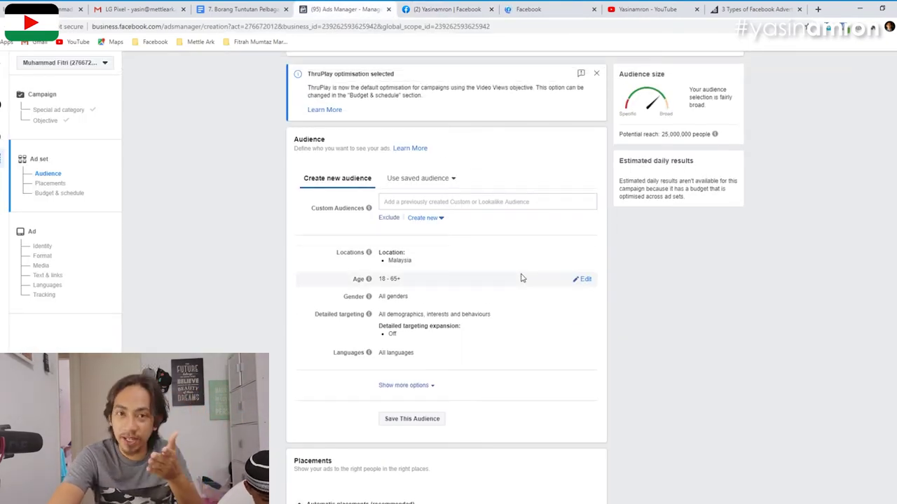
scroll(472, 136, "up", 1)
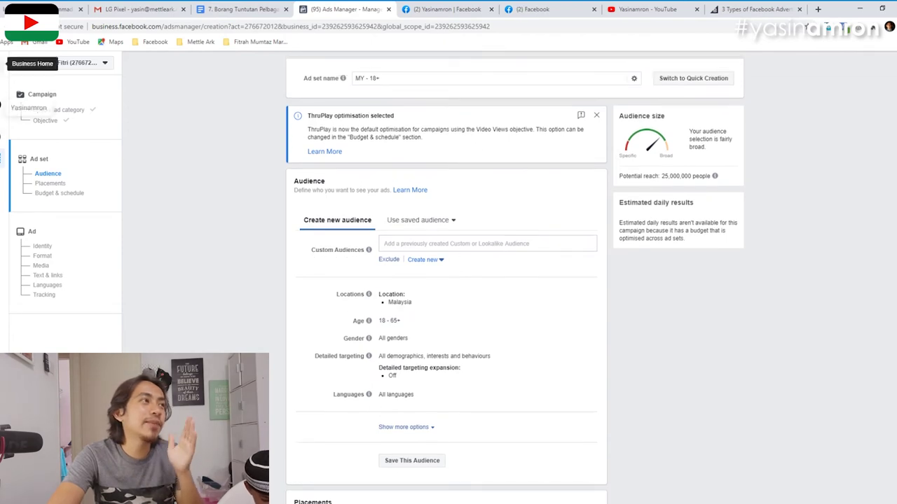
key("alt+Left")
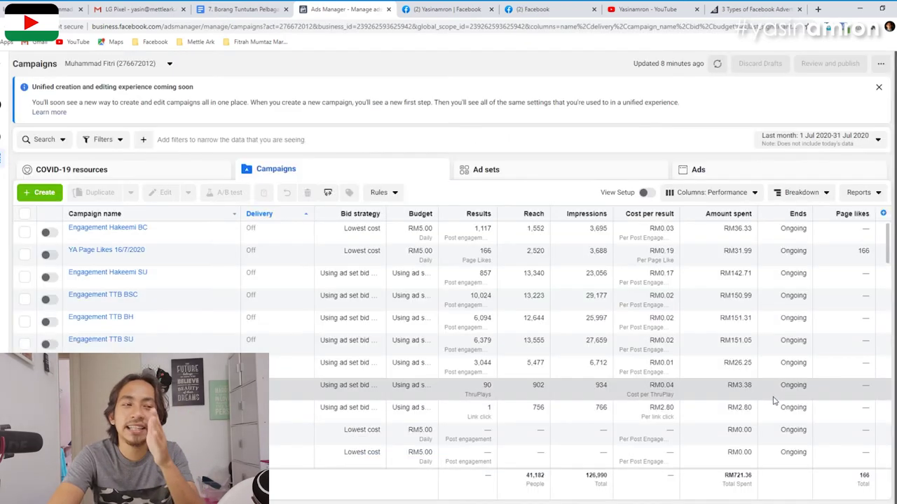
left_click(40, 192)
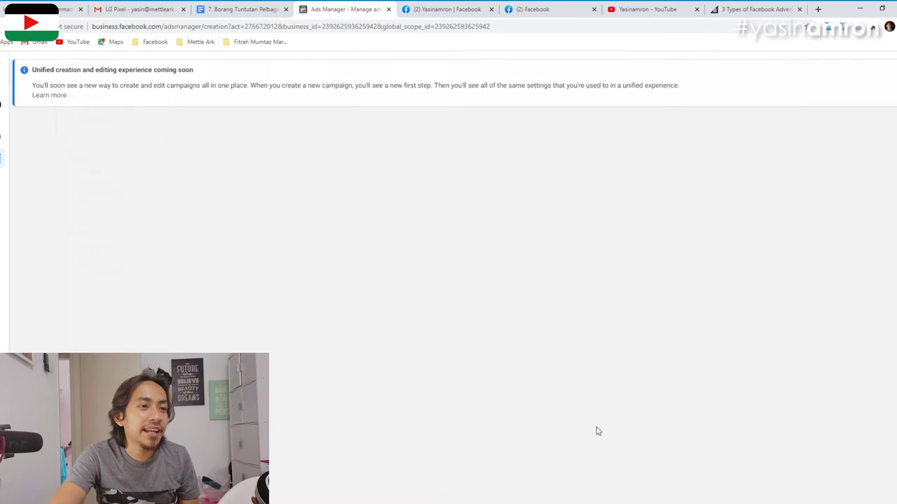
left_click(509, 398)
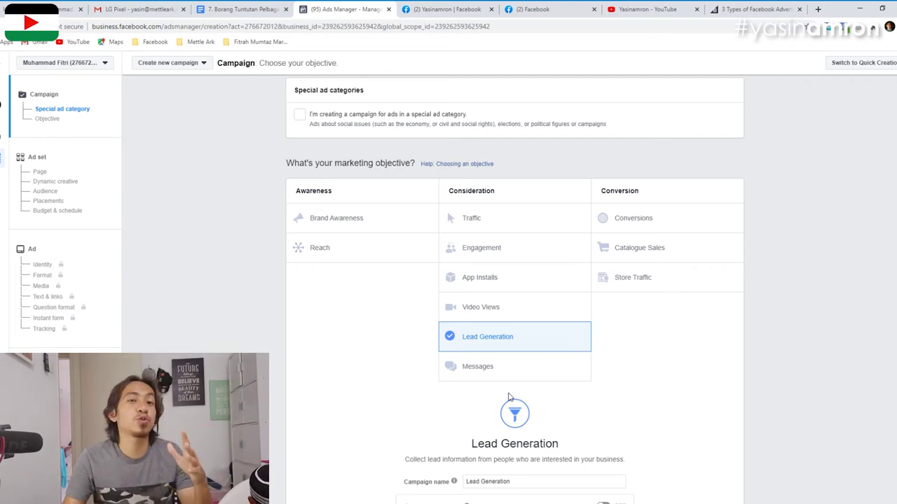
Change the campaign objective from Lead Generation to Messages and continue to the ad set's destination settings.
scroll(511, 396, "down", 5)
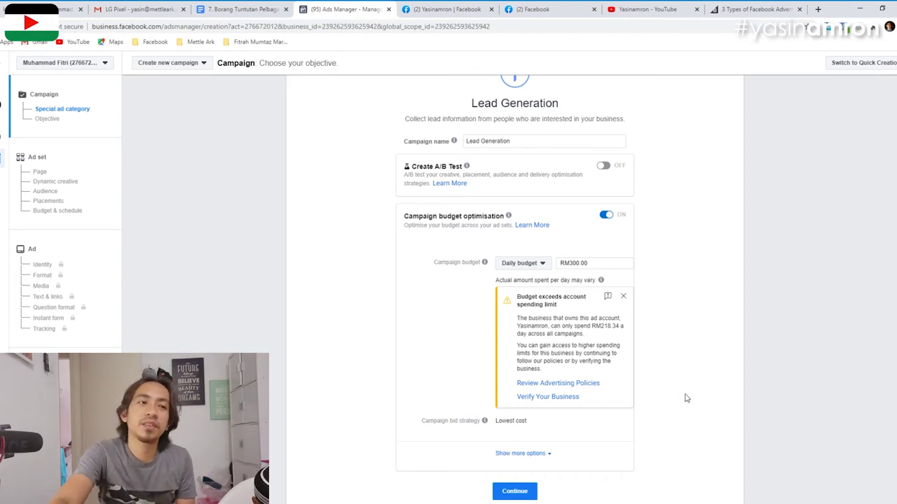
scroll(626, 234, "down", 1)
scroll(627, 234, "up", 6)
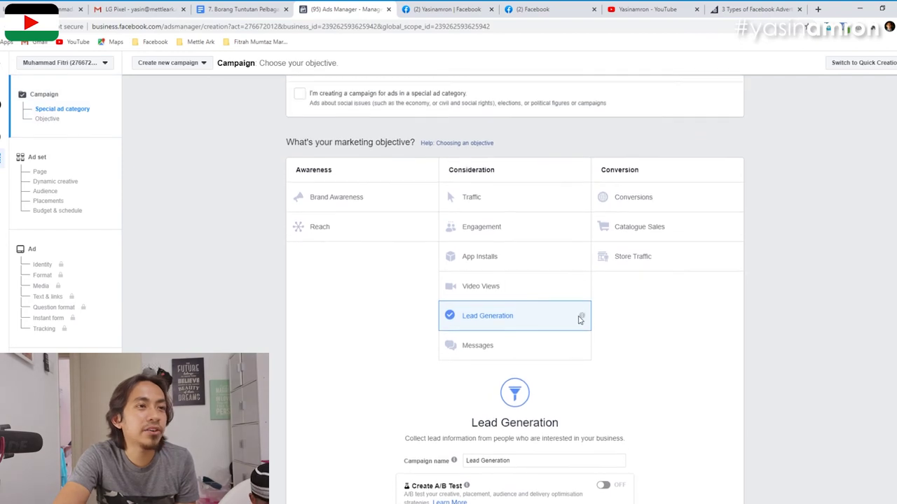
left_click(524, 370)
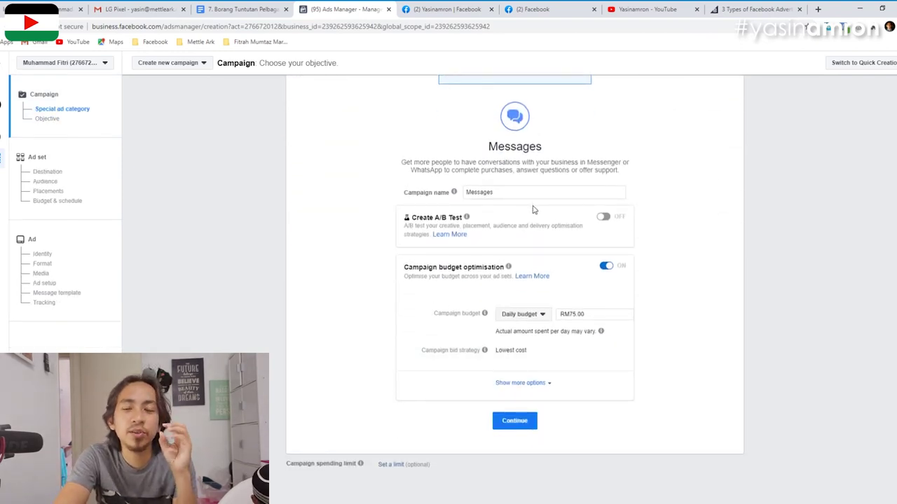
left_click(526, 422)
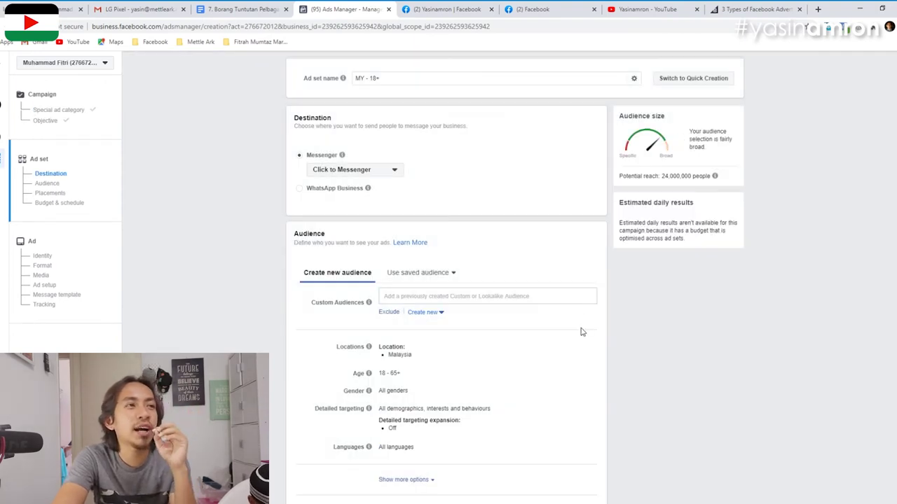
Examine the message ad types available for the Messenger destination, keeping Click to Messenger.
left_click(386, 171)
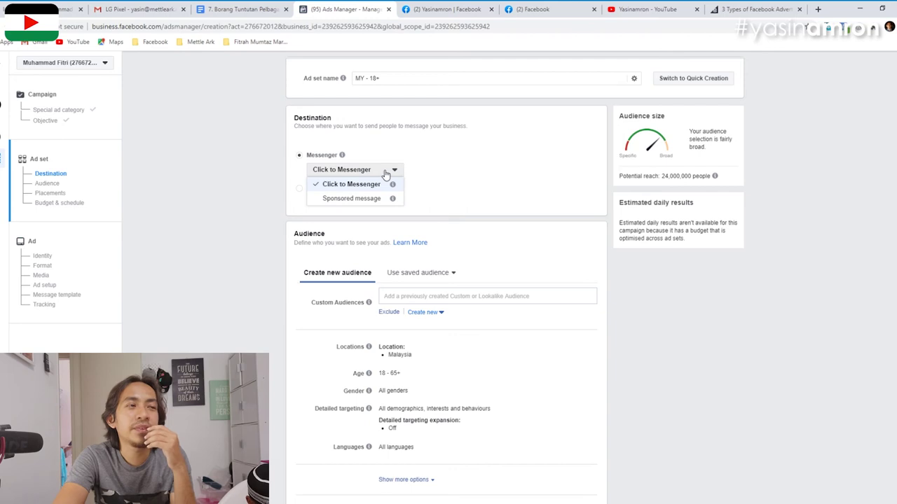
left_click(385, 175)
left_click(386, 174)
left_click(385, 174)
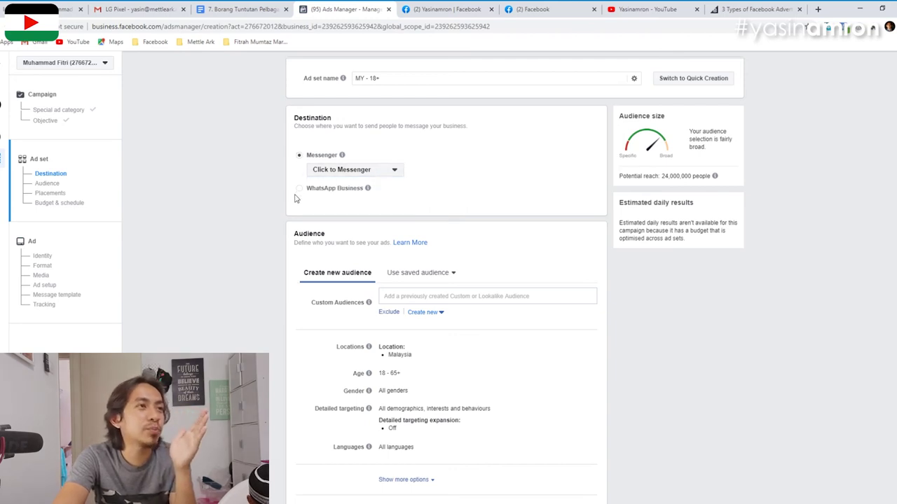
Set the ad set's destination to WhatsApp Business and choose the advertiser's own Facebook page for it.
left_click(299, 189)
left_click(329, 185)
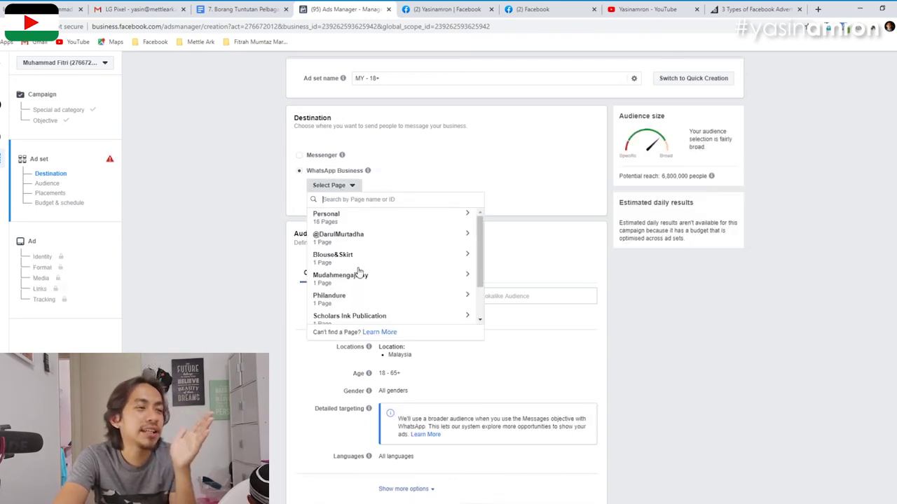
scroll(347, 283, "down", 2)
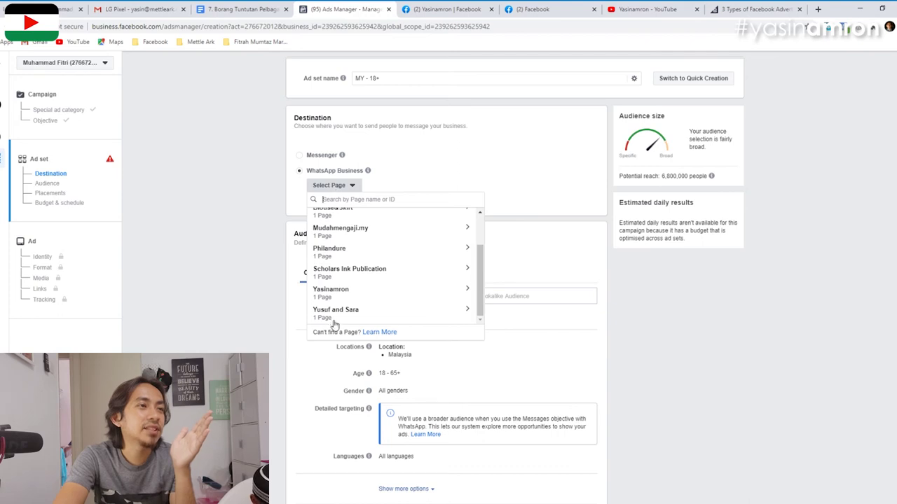
left_click(345, 293)
left_click(353, 316)
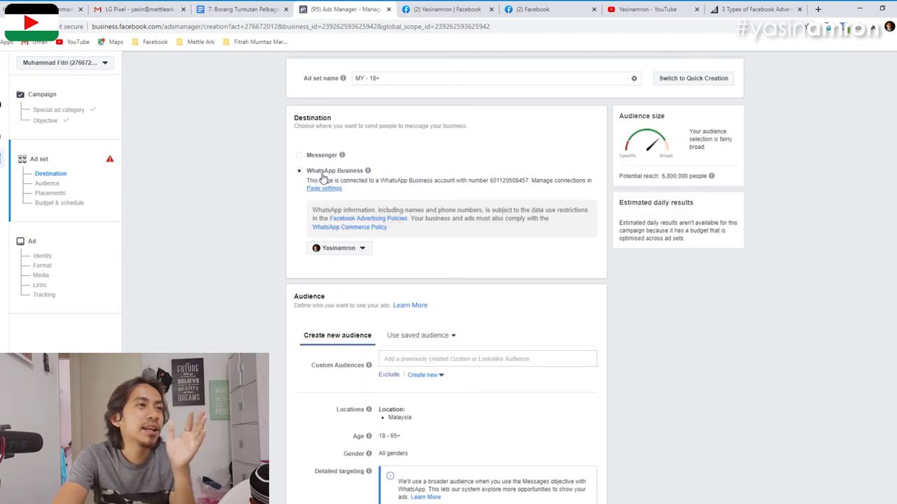
Return to the campaign level and change the marketing objective to Traffic.
left_click(58, 110)
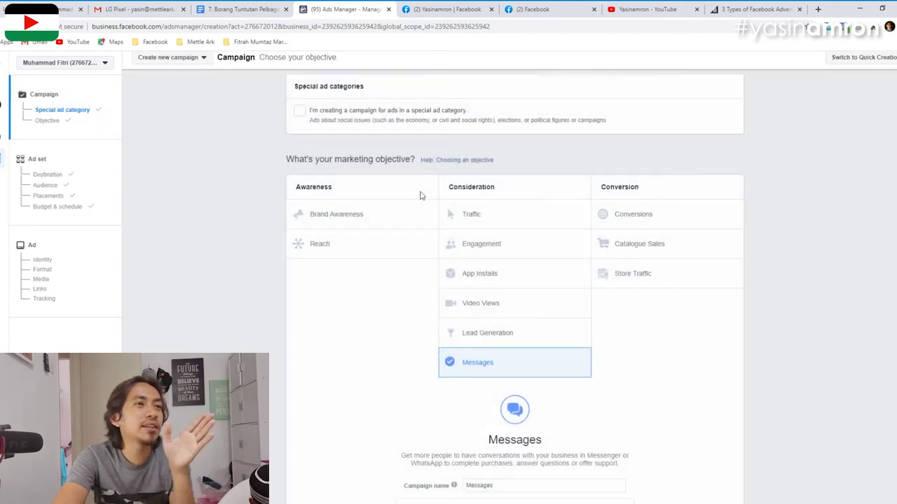
left_click(502, 224)
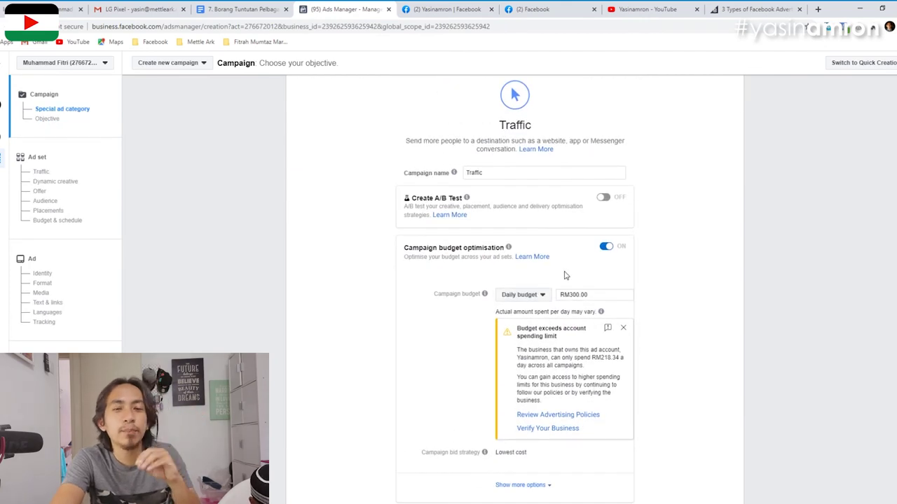